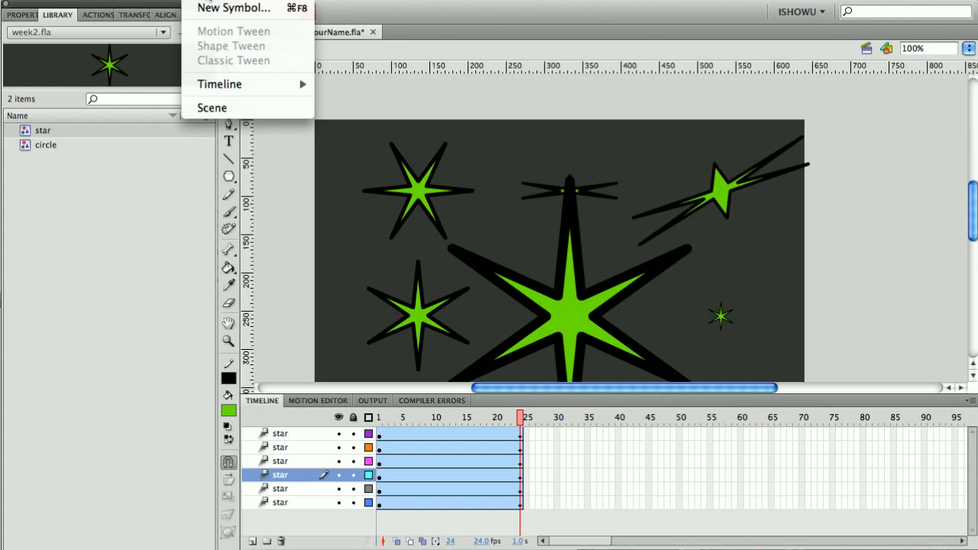
- Add a new scene to the document and check it by switching to Scene 1 and back to Scene 4
left_click(211, 109)
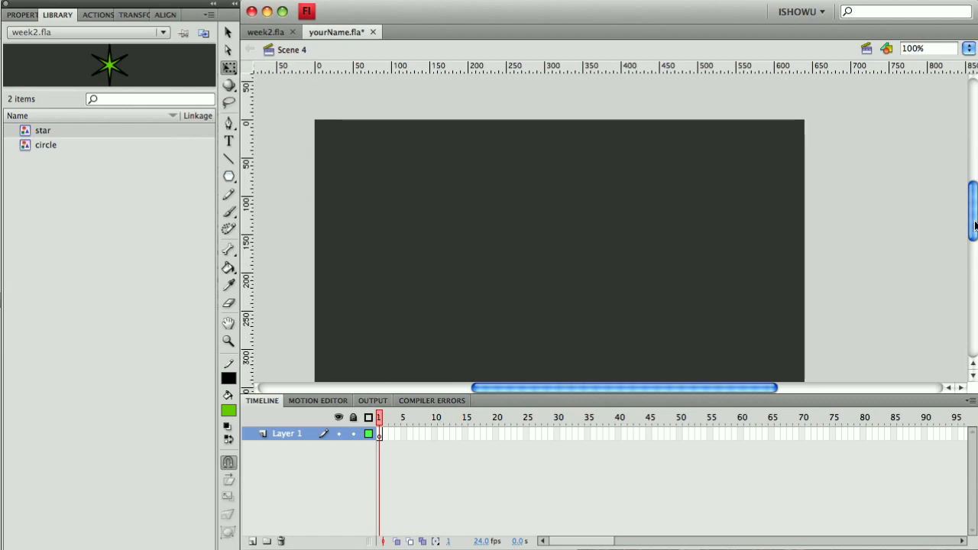
scroll(975, 235, "down", 2)
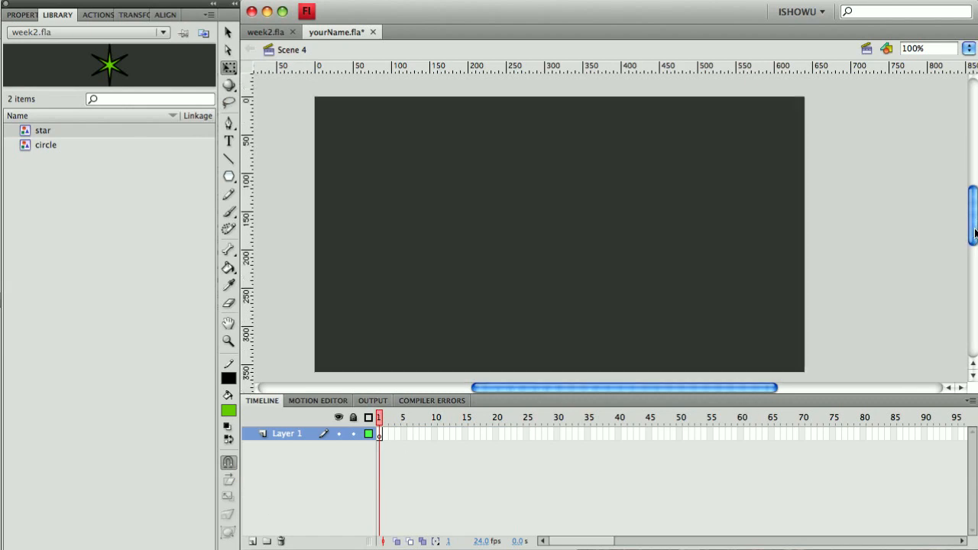
left_click(866, 50)
left_click(895, 66)
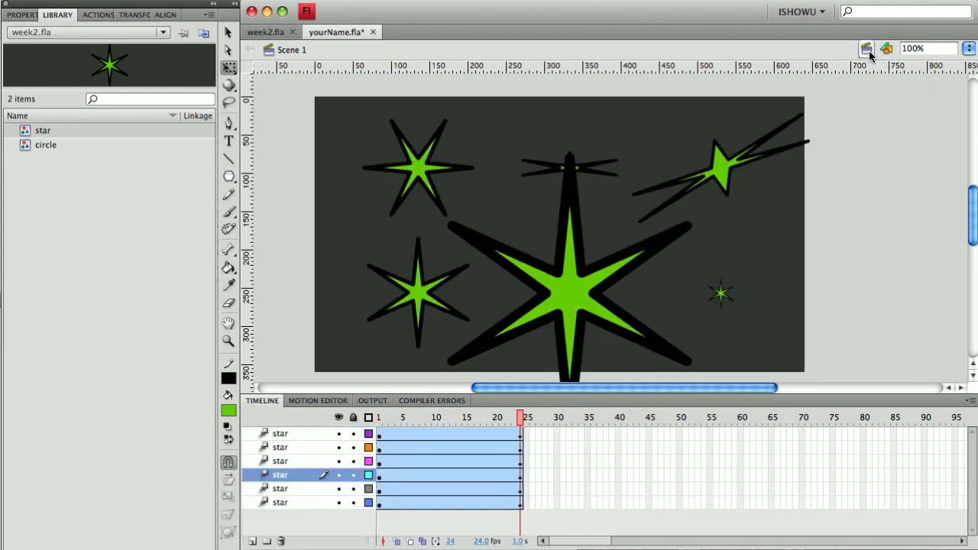
left_click(867, 49)
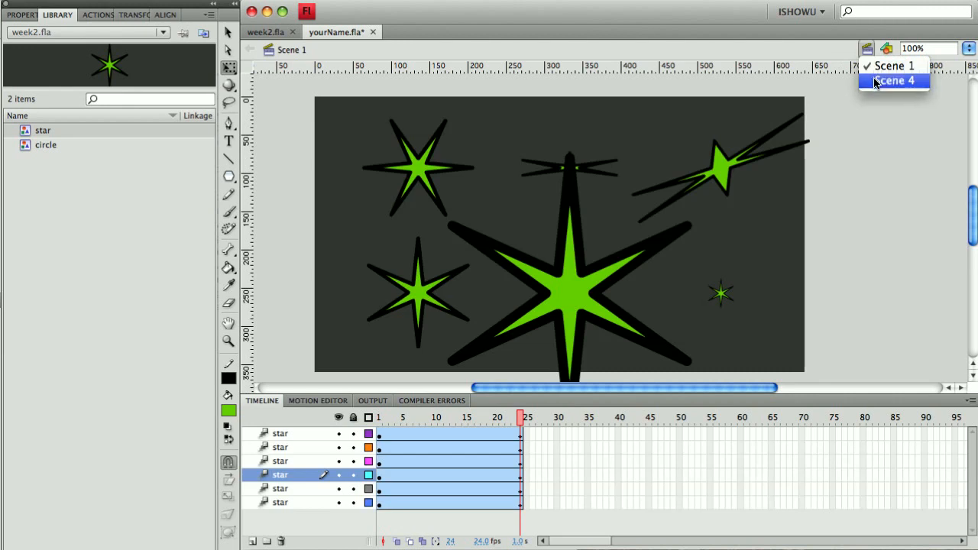
left_click(893, 80)
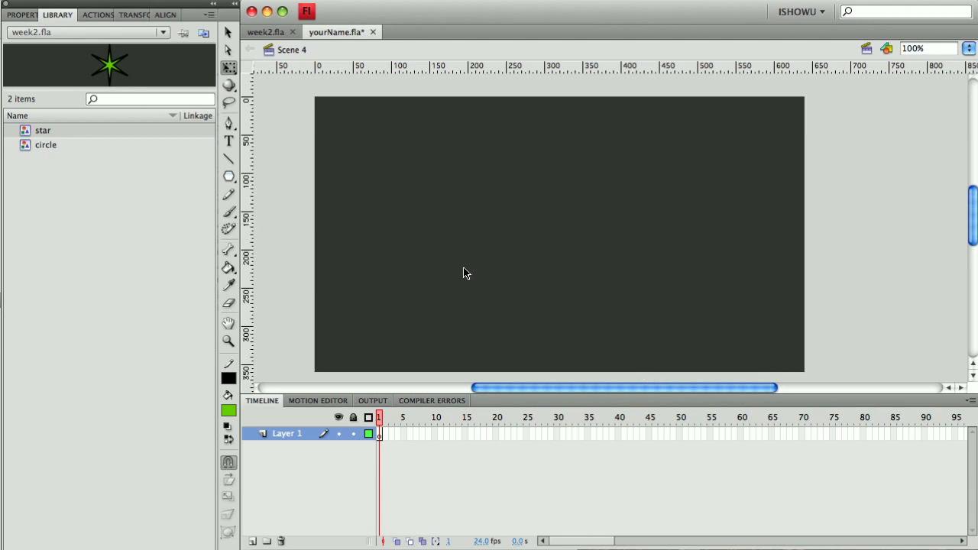
- Place a star symbol instance in the stage's upper-left area and enlarge it to about 190 × 219 px
left_click_drag(109, 73, 389, 156)
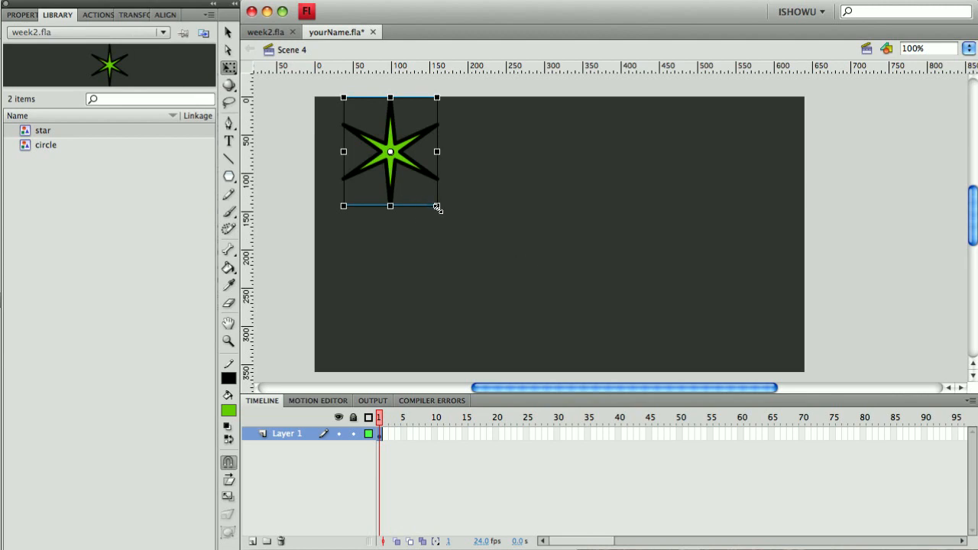
left_click_drag(437, 207, 463, 236)
left_click_drag(407, 171, 422, 206)
left_click(518, 211)
- Duplicate the star three times and arrange the four stars in a zigzag across the stage
left_click(433, 209)
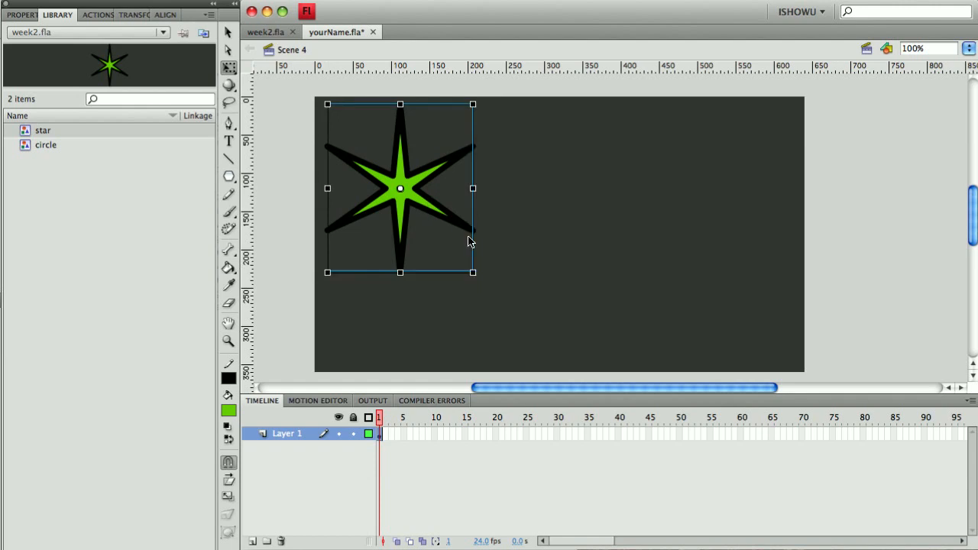
left_click(526, 258)
key("ctrl+v")
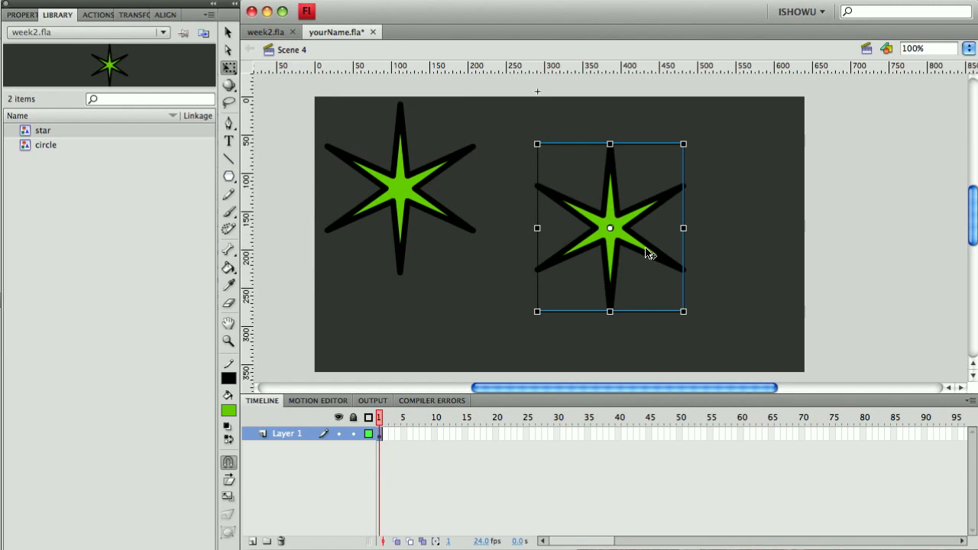
left_click_drag(609, 227, 641, 192)
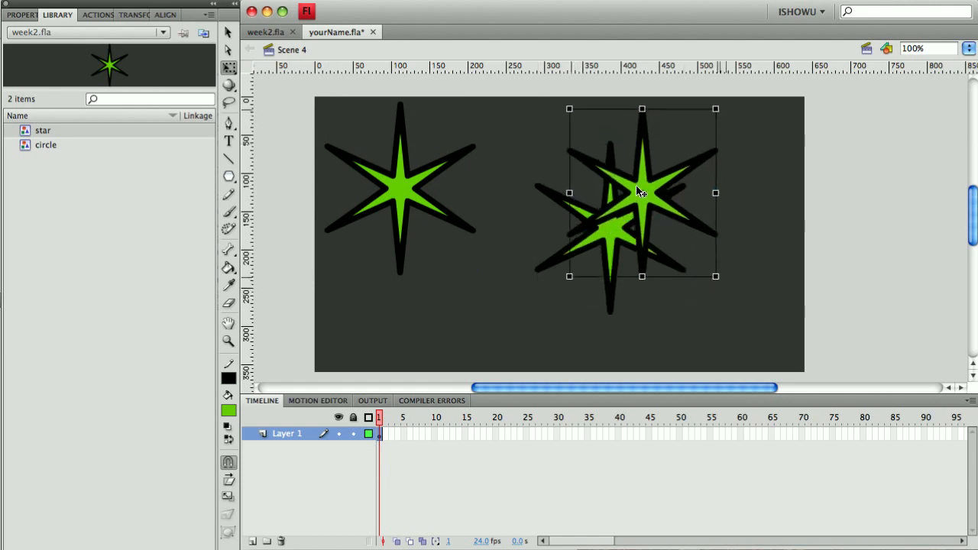
left_click(605, 300)
left_click_drag(597, 302, 506, 345)
left_click_drag(601, 237, 711, 296)
- Nudge the lower-right star slightly to the right and down, keeping it just inside the stage edge
key("Right")
key("Right")
key("Right")
key("Right")
key("Right")
key("Right")
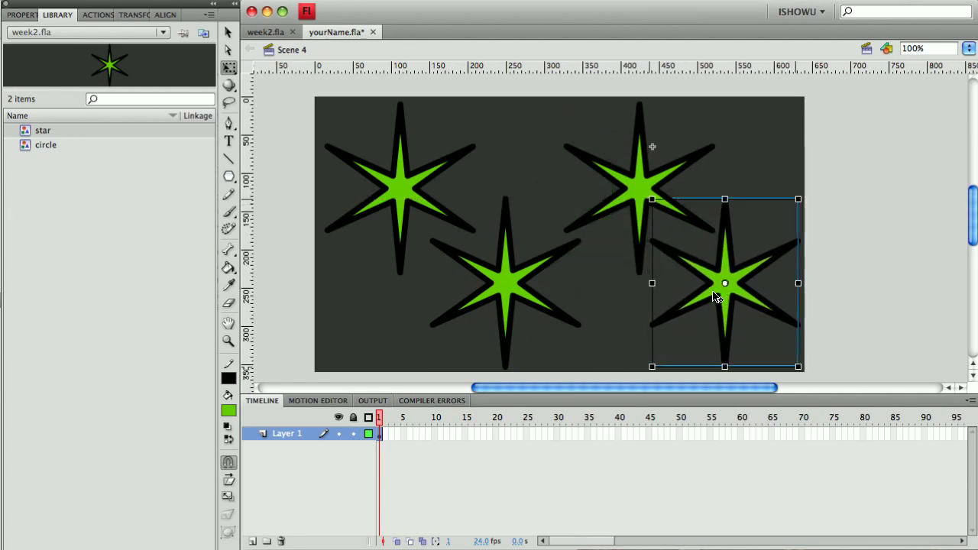
key("Left")
key("Down")
key("Down")
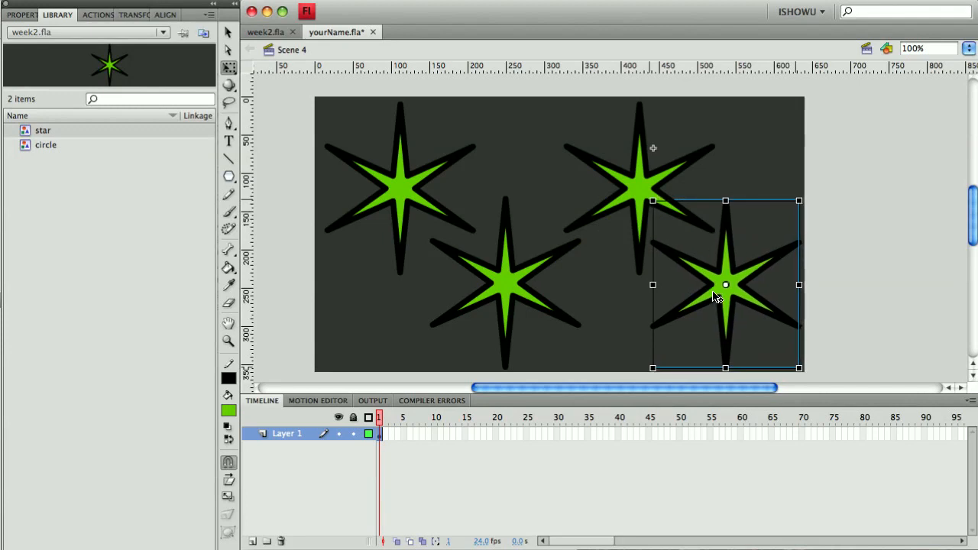
- Nudge the upper-right star to the left until it sits evenly between the two lower stars
left_click(635, 164)
key("Left")
key("Left")
key("Left")
key("Left")
key("Left")
key("Left")
key("Left")
key("Left")
key("Left")
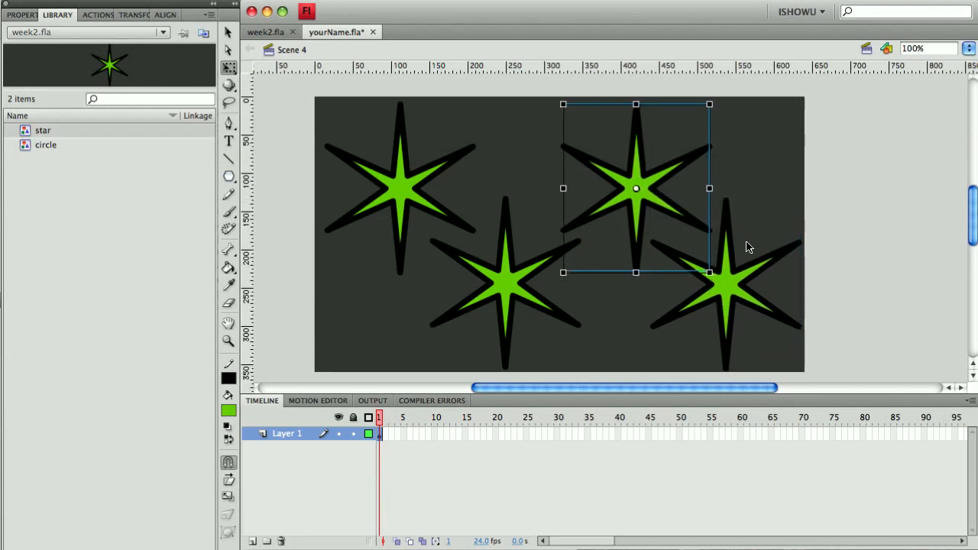
key("Left")
key("Left")
key("Left")
key("Left")
key("Left")
key("Left")
key("Left")
key("Left")
key("Left")
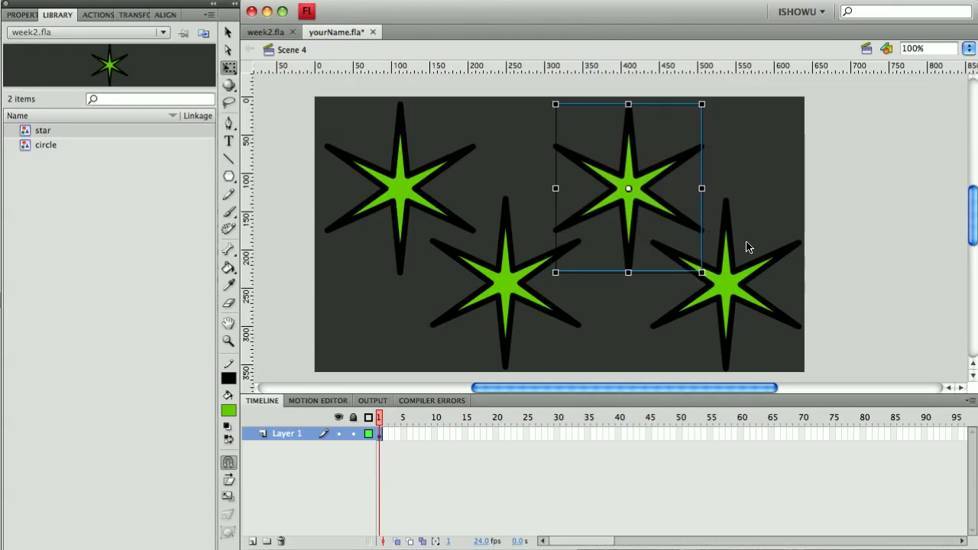
key("Left")
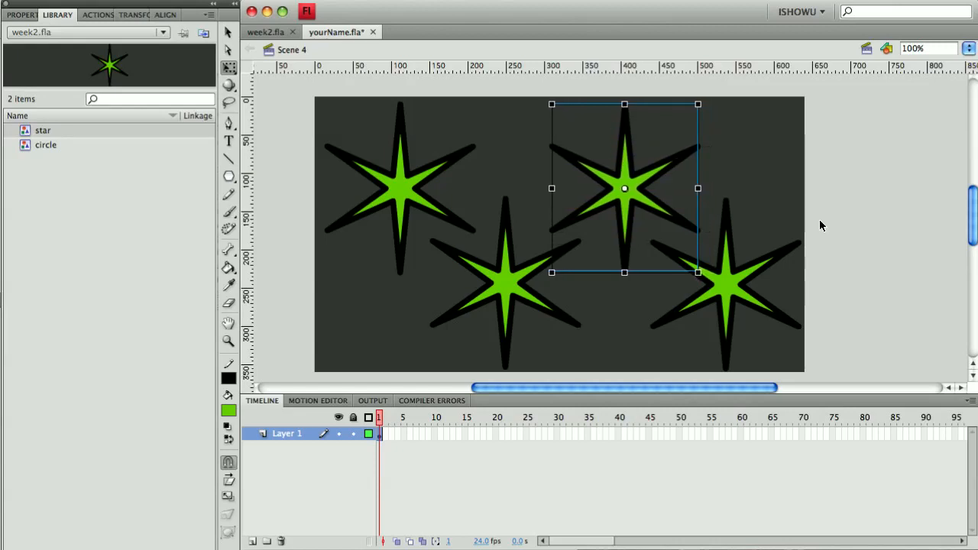
left_click(865, 201)
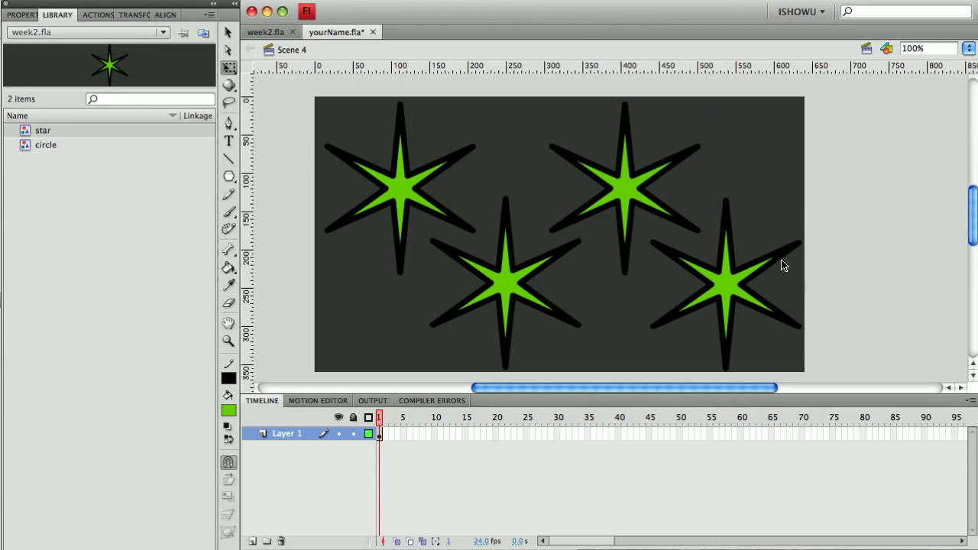
- Select all four stars and nudge the whole group slightly to the left to centre it on the stage
left_click_drag(304, 93, 814, 354)
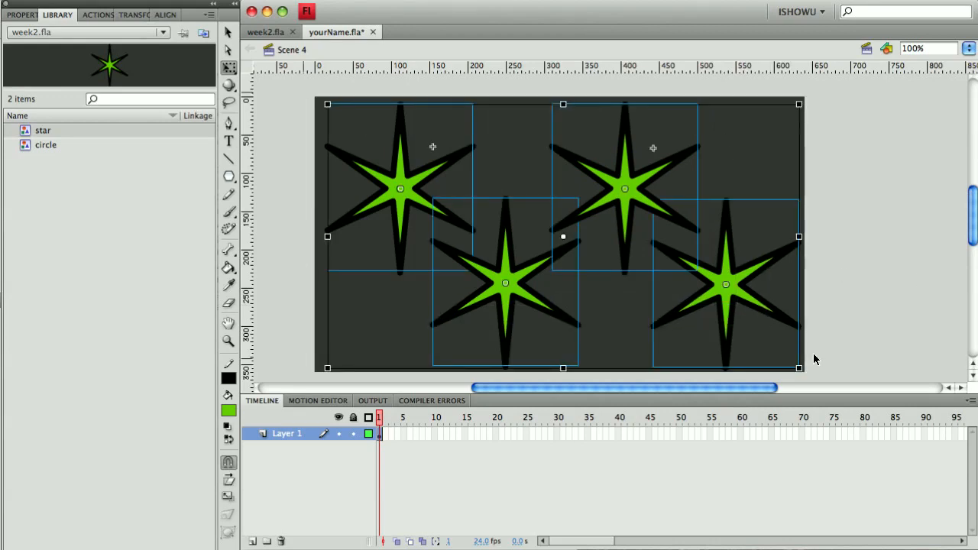
key("Left")
key("Left")
key("Left")
key("Left")
key("Left")
left_click(889, 286)
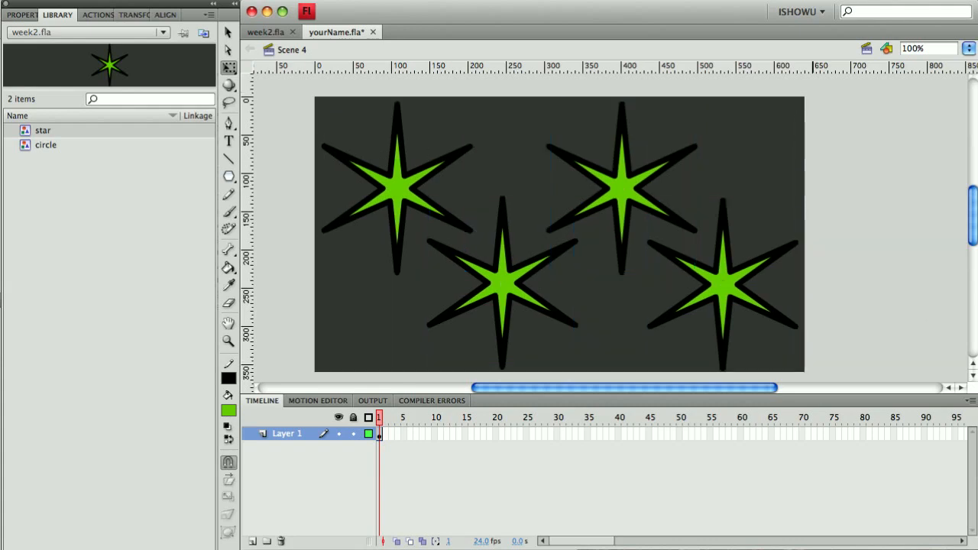
- Distribute the four stars to separate layers and delete the empty Layer 1
left_click(377, 436)
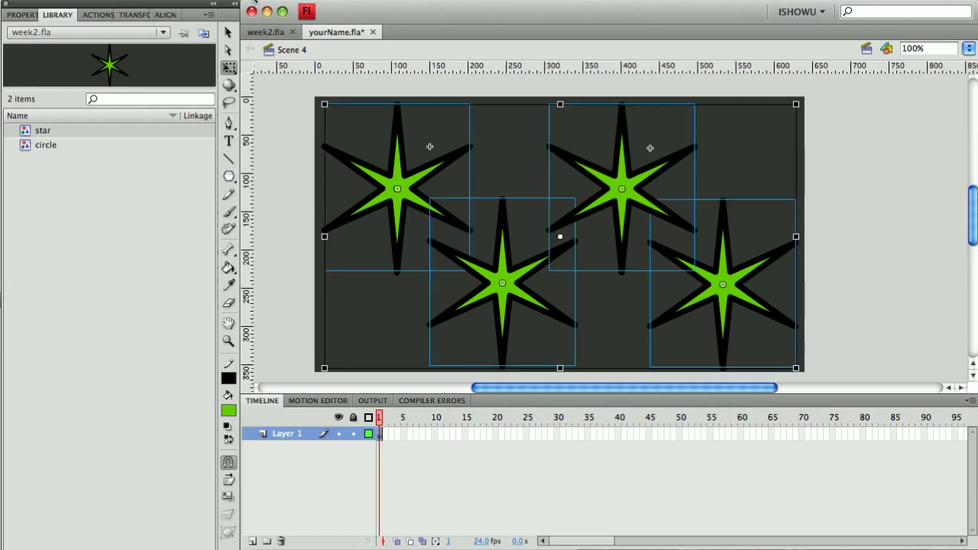
left_click(253, 2)
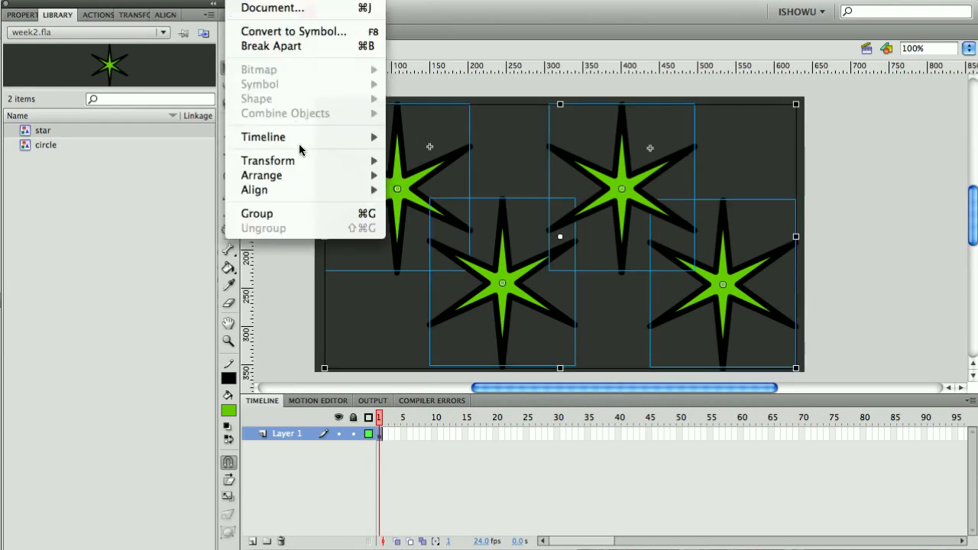
mouse_move(299, 144)
left_click(413, 138)
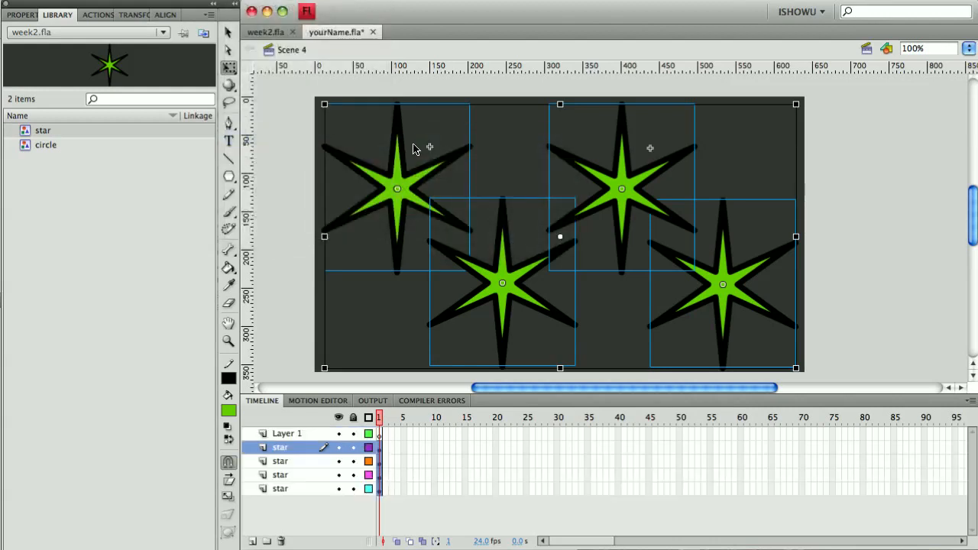
left_click(295, 434)
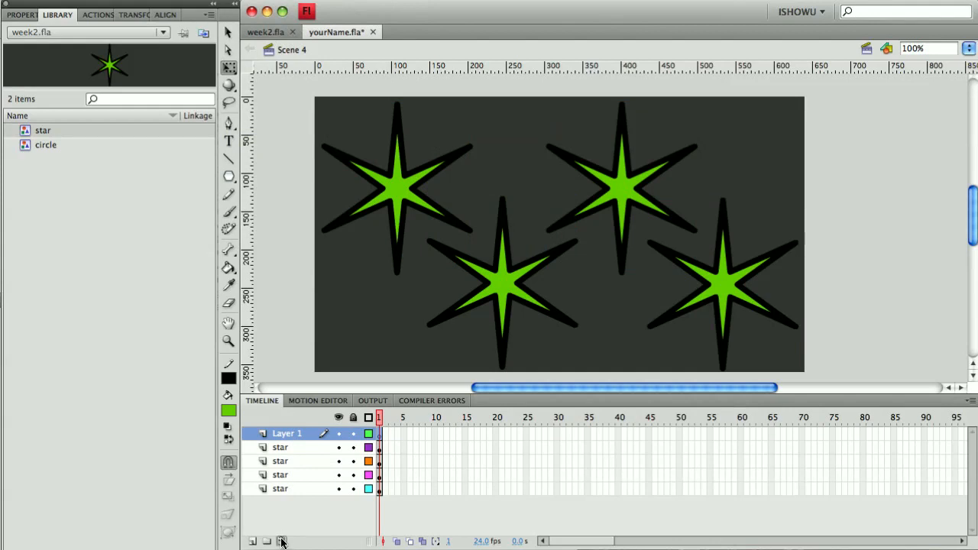
left_click(281, 541)
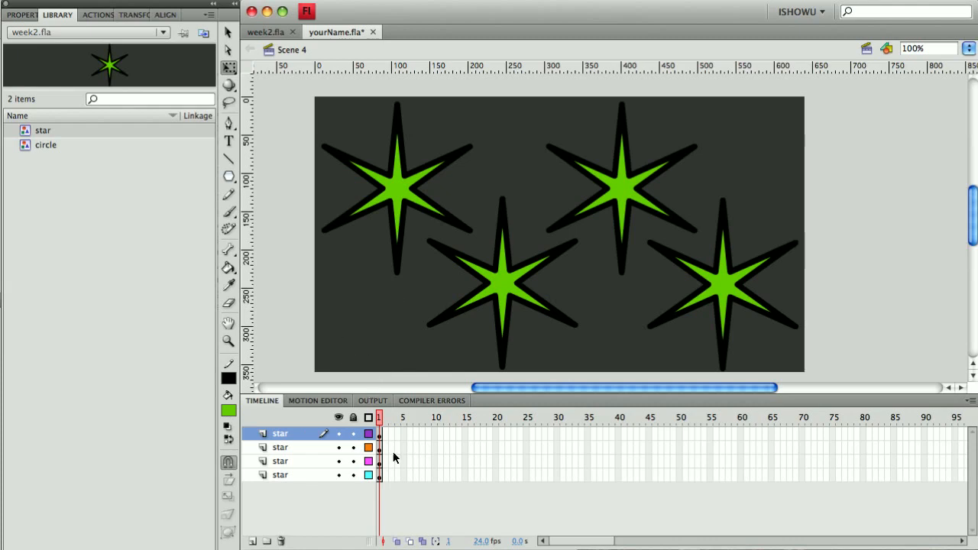
- Create motion tweens for the stars on all four layers at once
left_click_drag(376, 431, 380, 475)
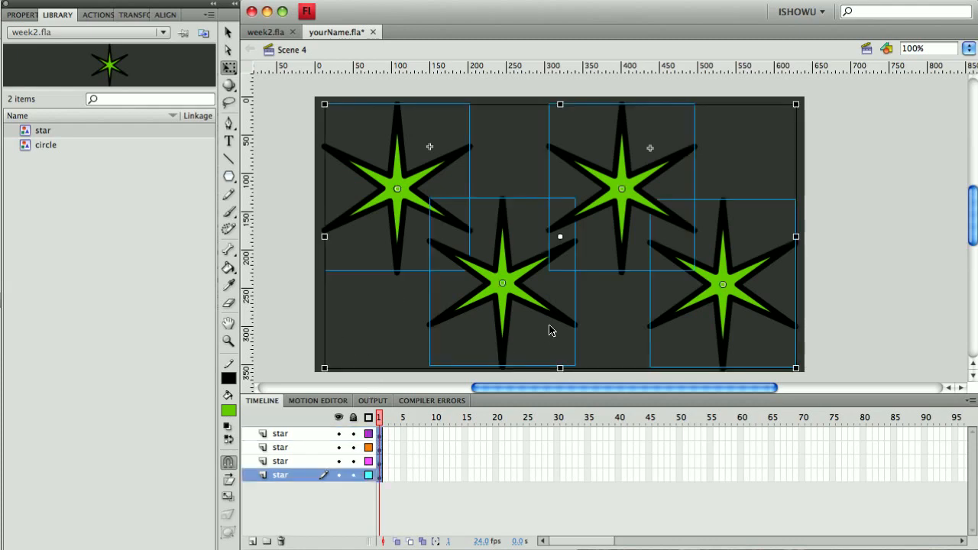
right_click(506, 293)
left_click(517, 295)
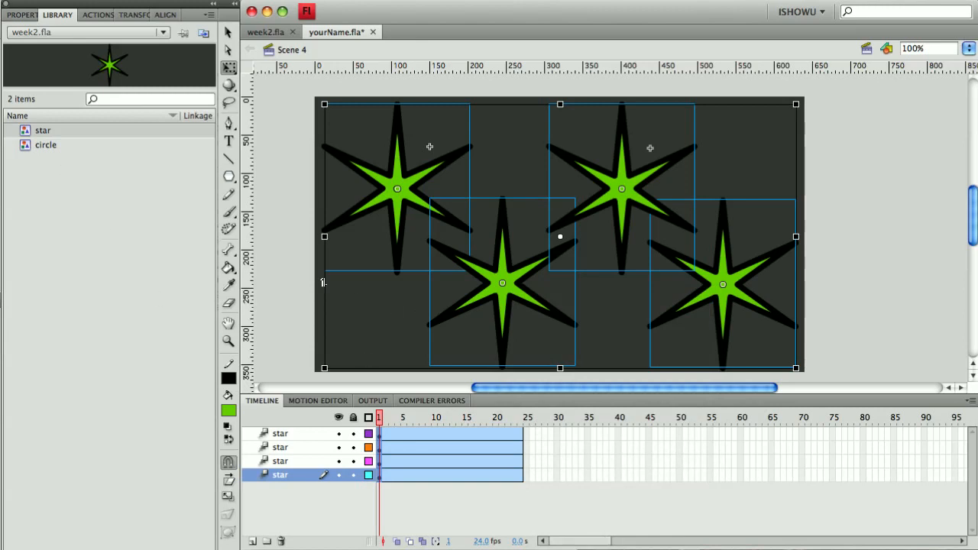
left_click(291, 277)
- Display the upper-left star's instance properties and switch to the Selection tool
left_click(404, 197)
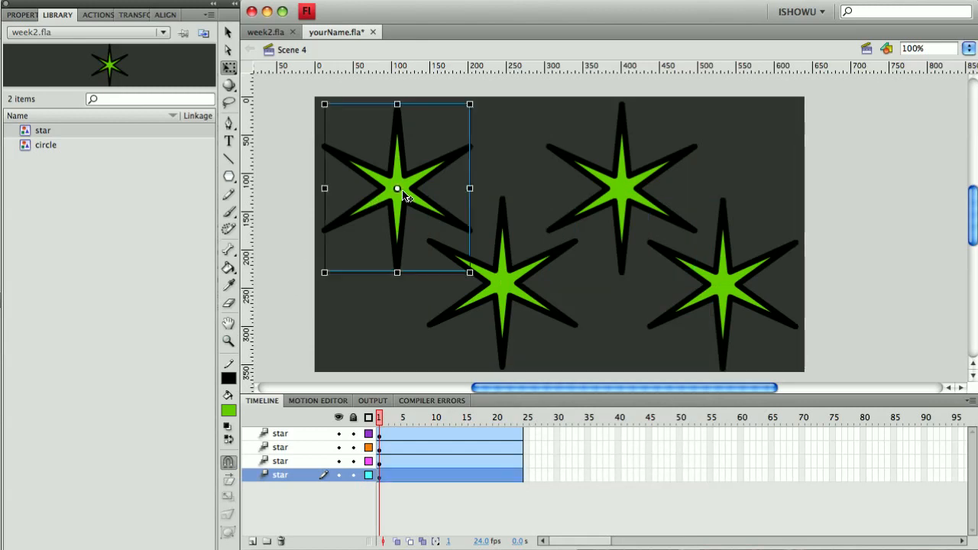
left_click(13, 18)
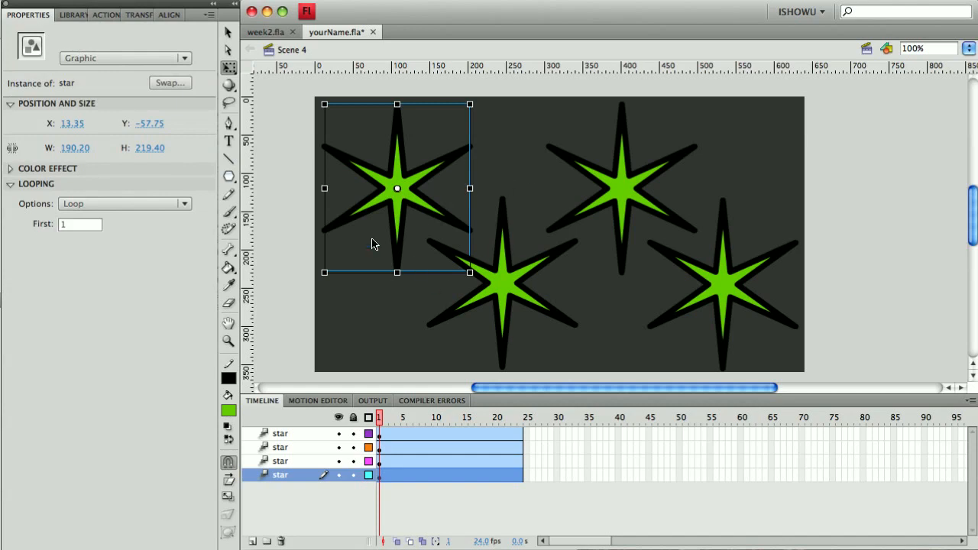
left_click(227, 31)
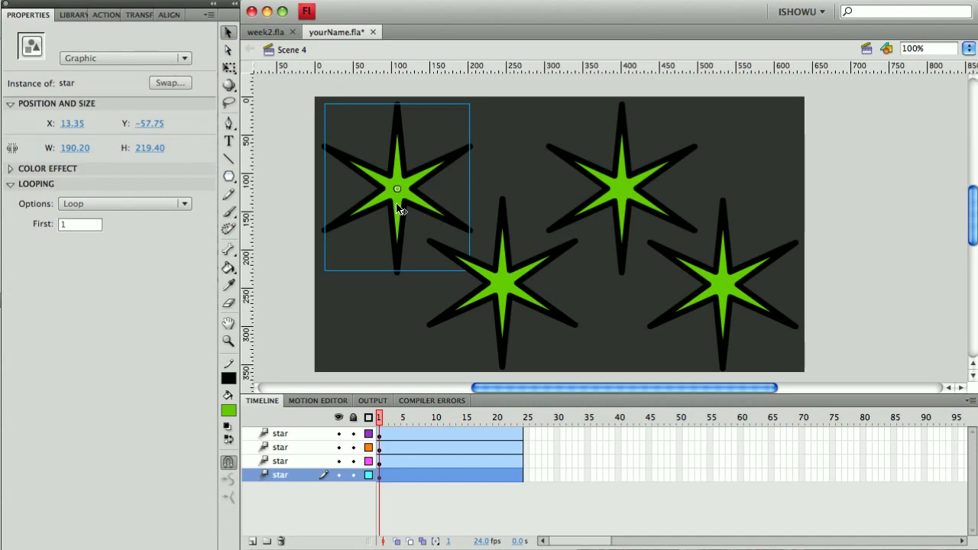
- Compare the motion tween properties with the upper-right star's instance properties at frames 24 and 10
left_click(522, 418)
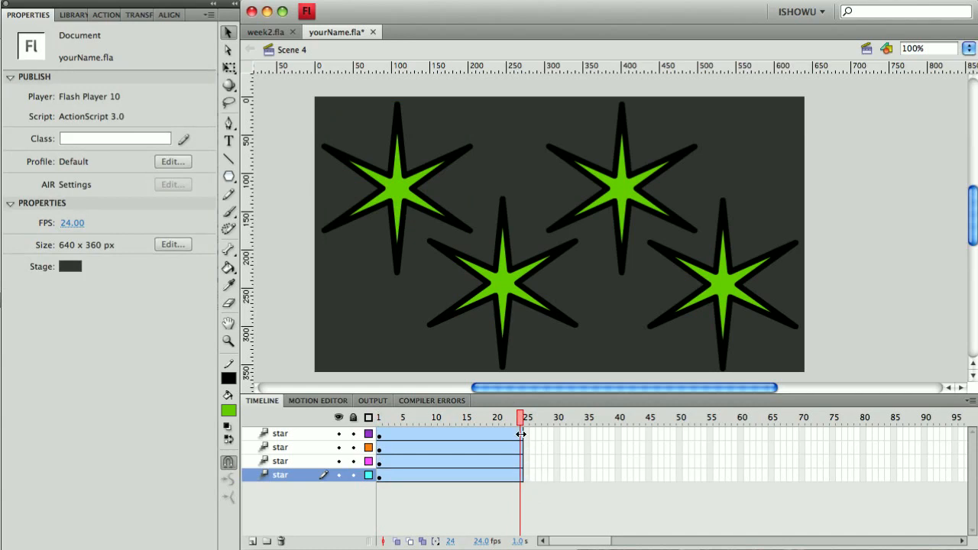
left_click(518, 433)
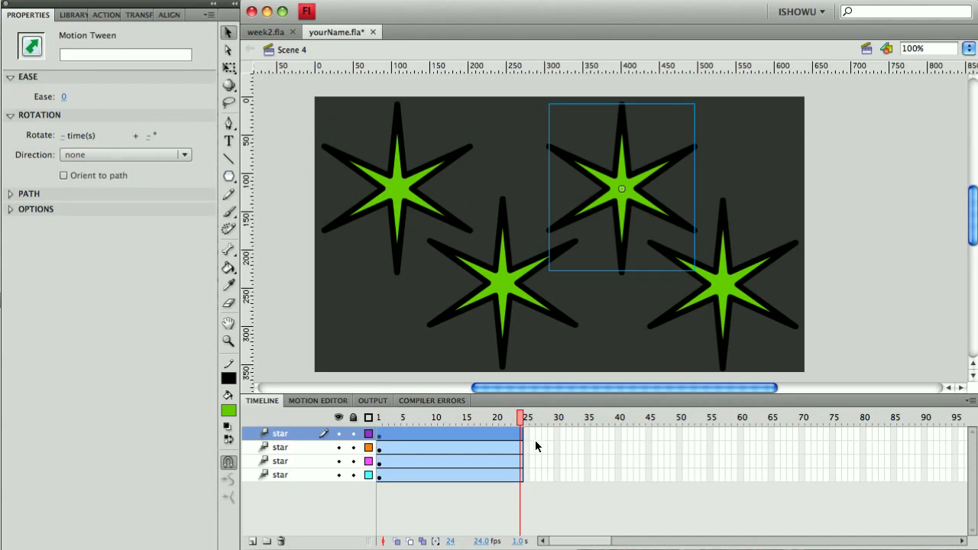
left_click(622, 189)
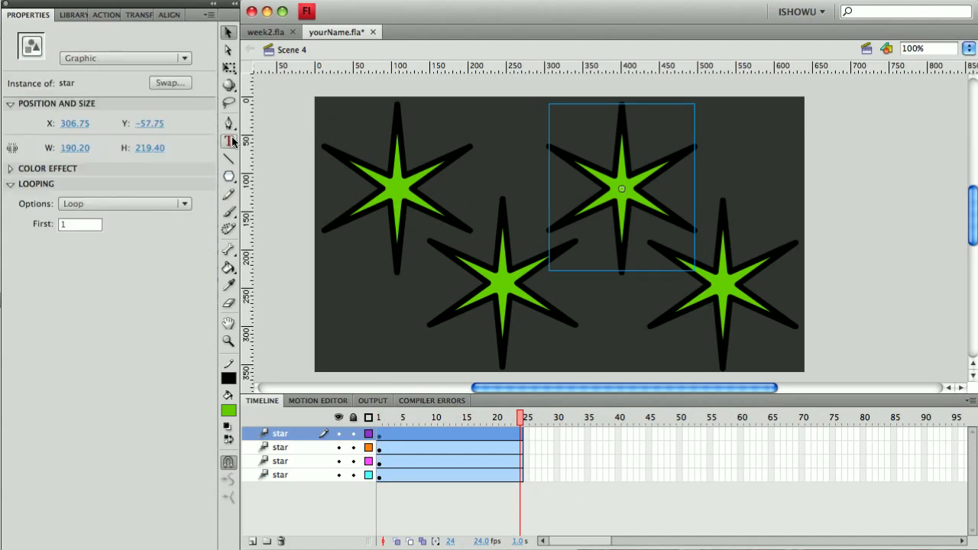
left_click(435, 433)
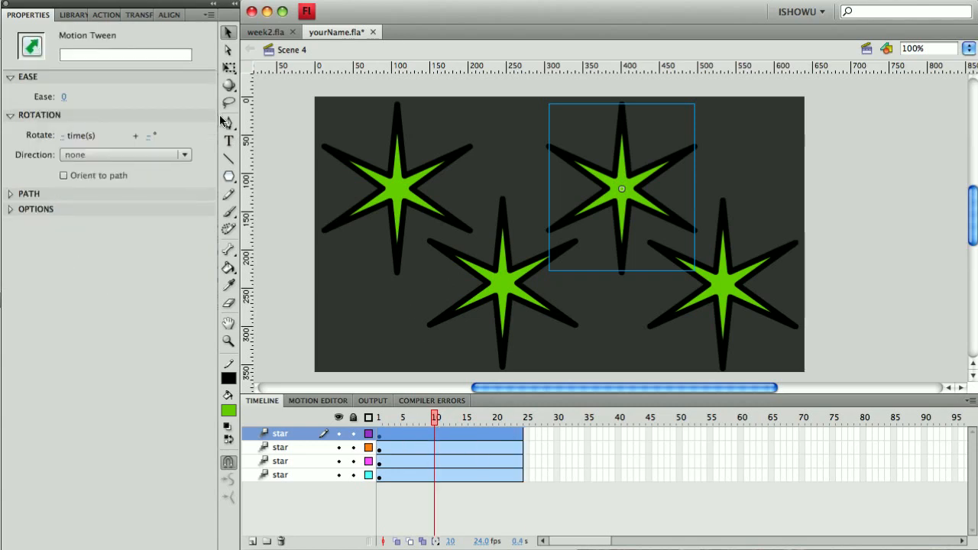
left_click(618, 197)
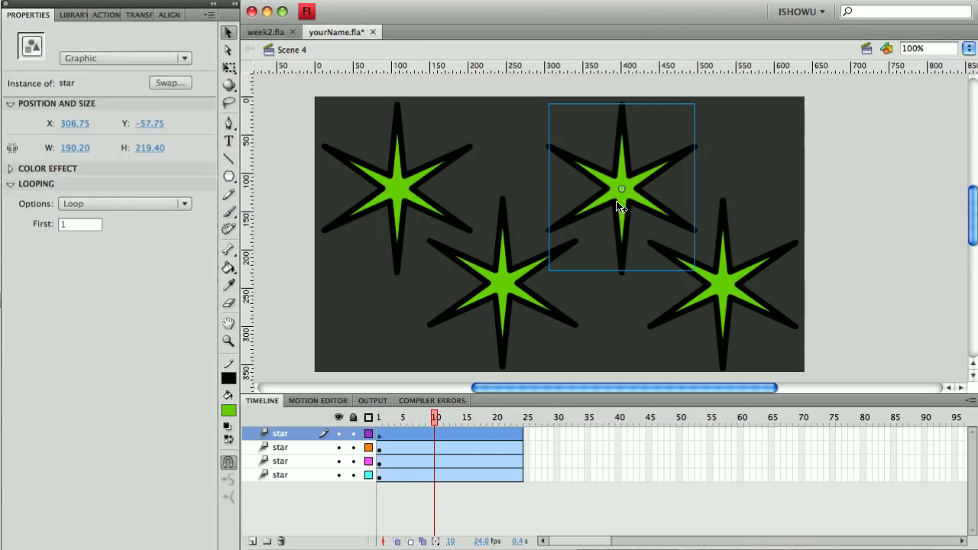
- At frame 24, set the upper-right star's color effect to Brightness at -100% and scrub back to frame 1 to preview the tween
left_click(521, 420)
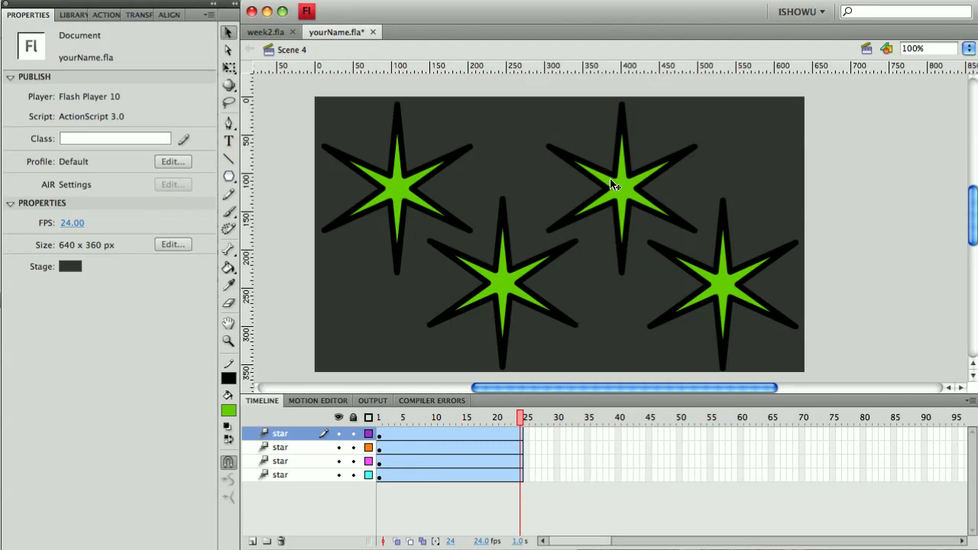
left_click(621, 190)
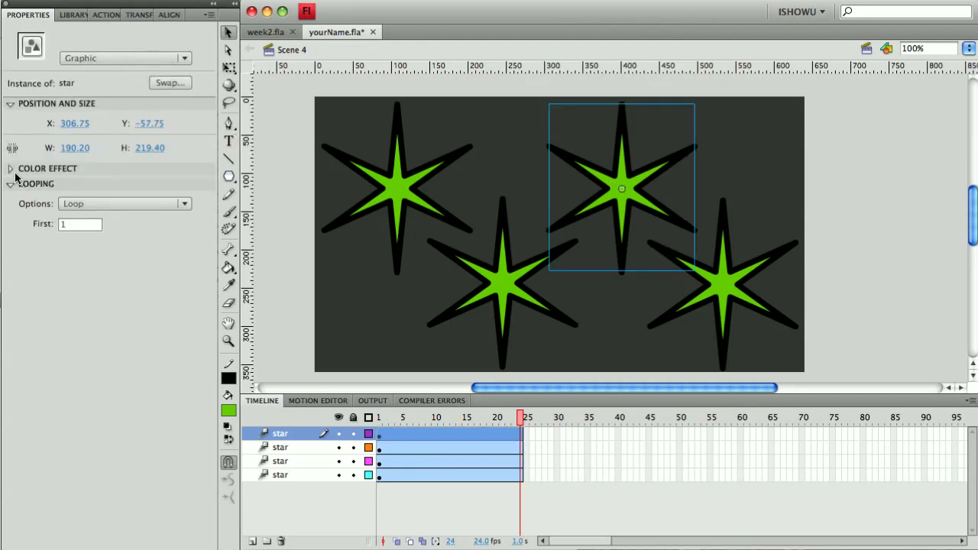
left_click(11, 169)
left_click(116, 190)
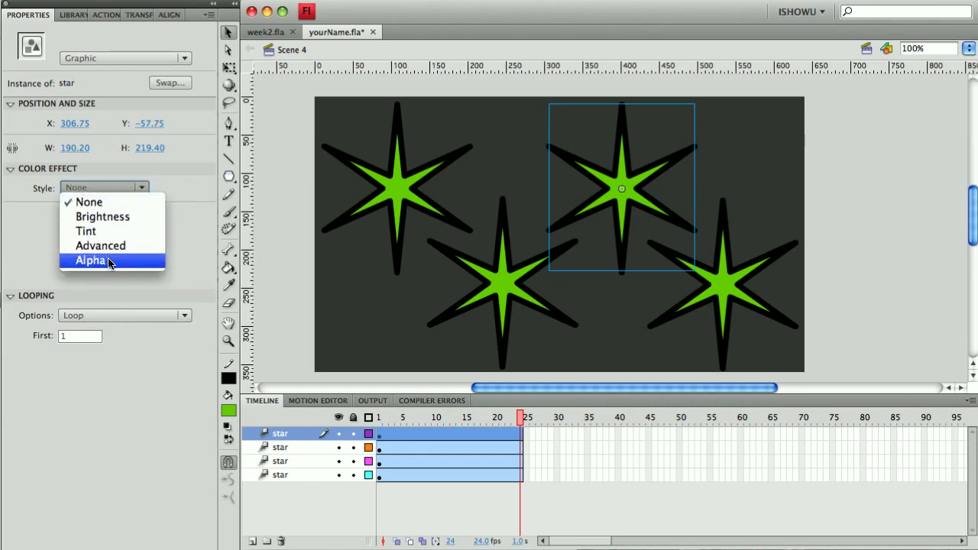
left_click(115, 217)
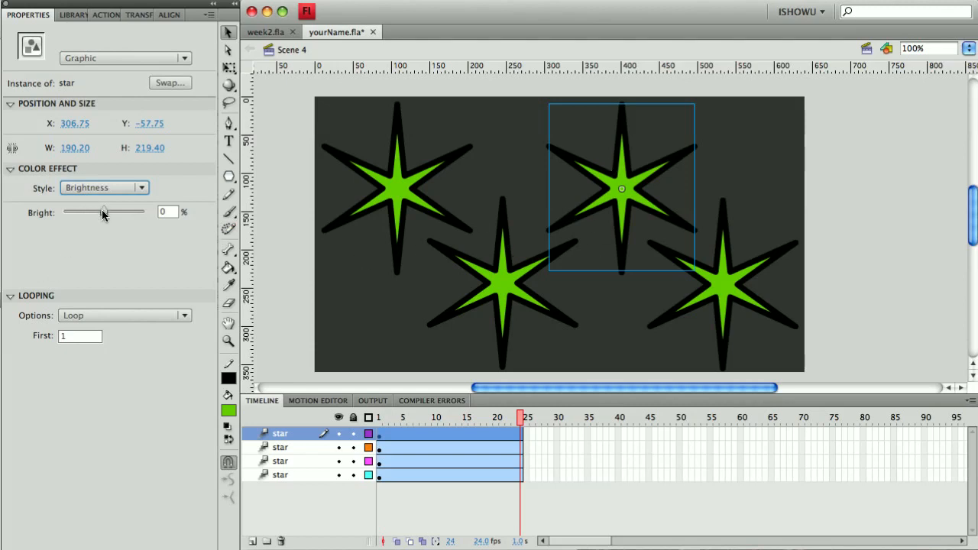
left_click_drag(102, 211, 34, 213)
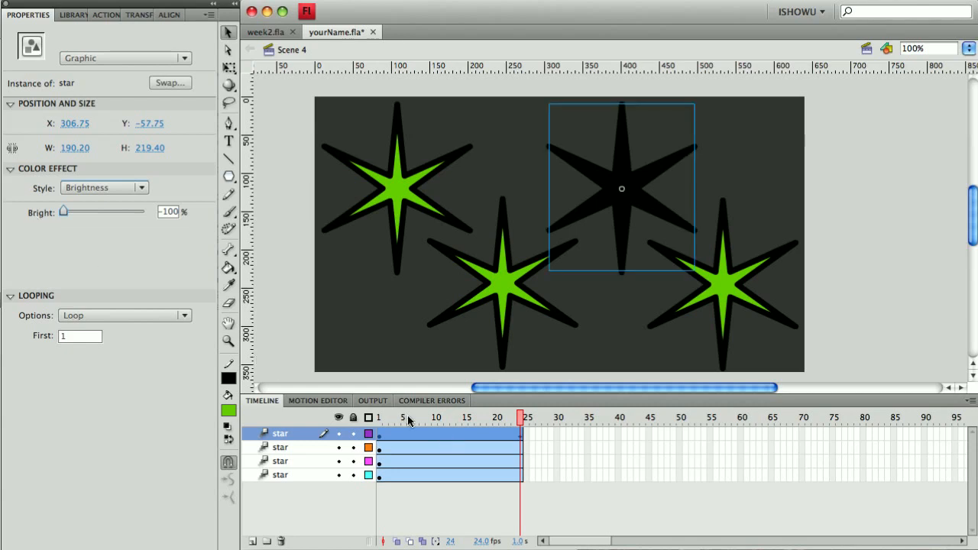
left_click(380, 421)
left_click_drag(386, 427, 330, 417)
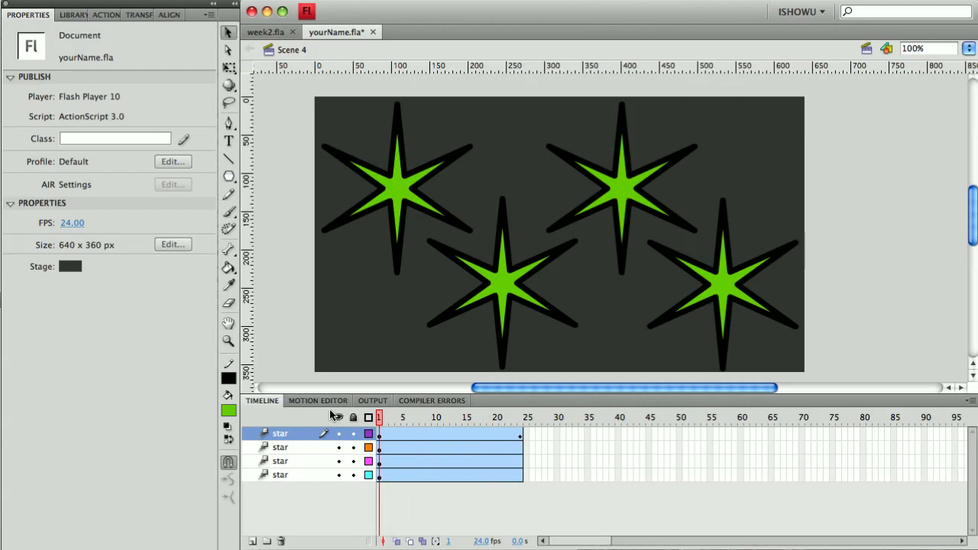
- At frame 24, apply a 100% Tint color effect to the lower-right star with red 255, green 0 and blue 255
left_click(521, 419)
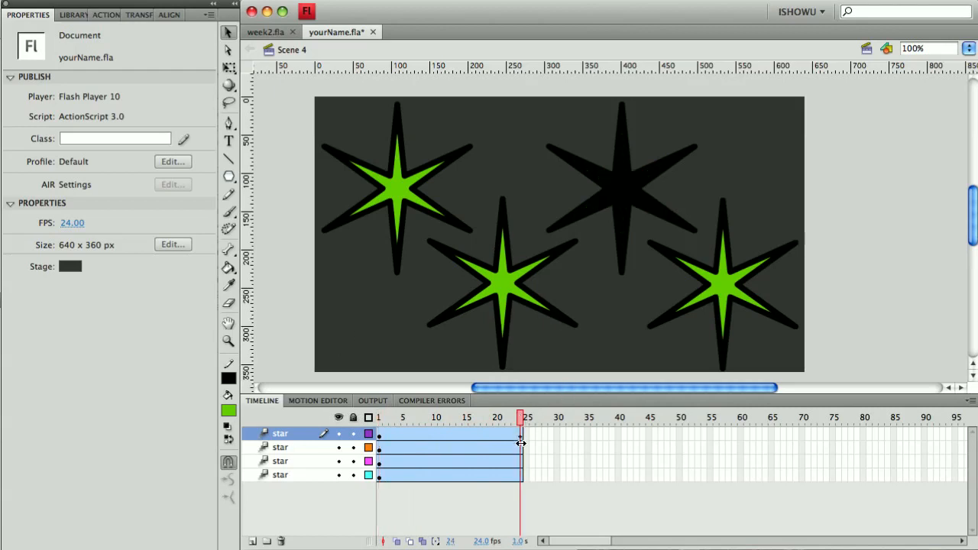
left_click(722, 288)
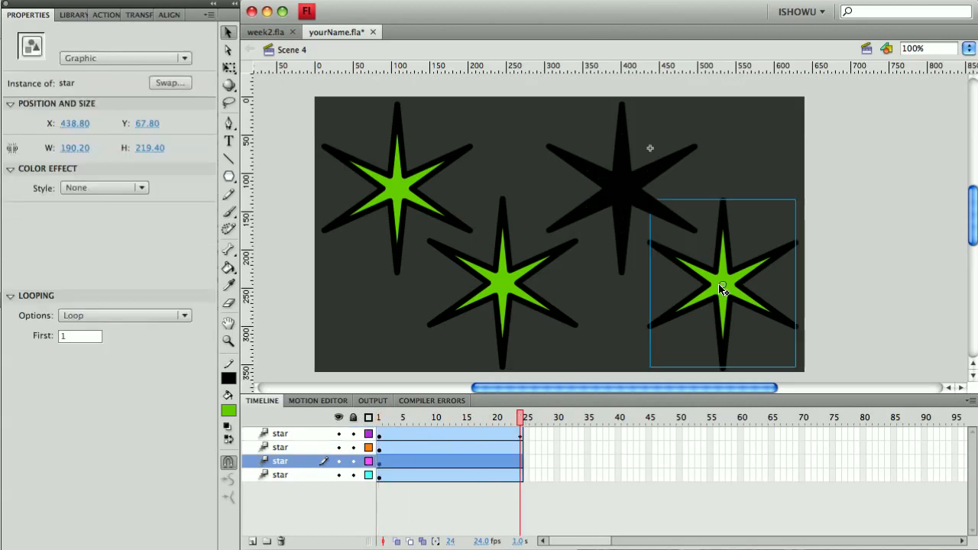
left_click(125, 189)
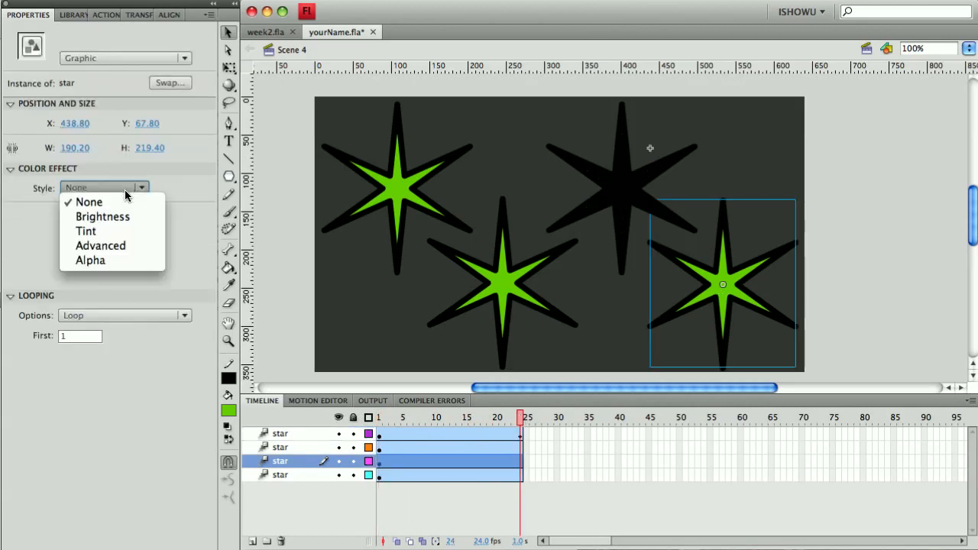
left_click(123, 233)
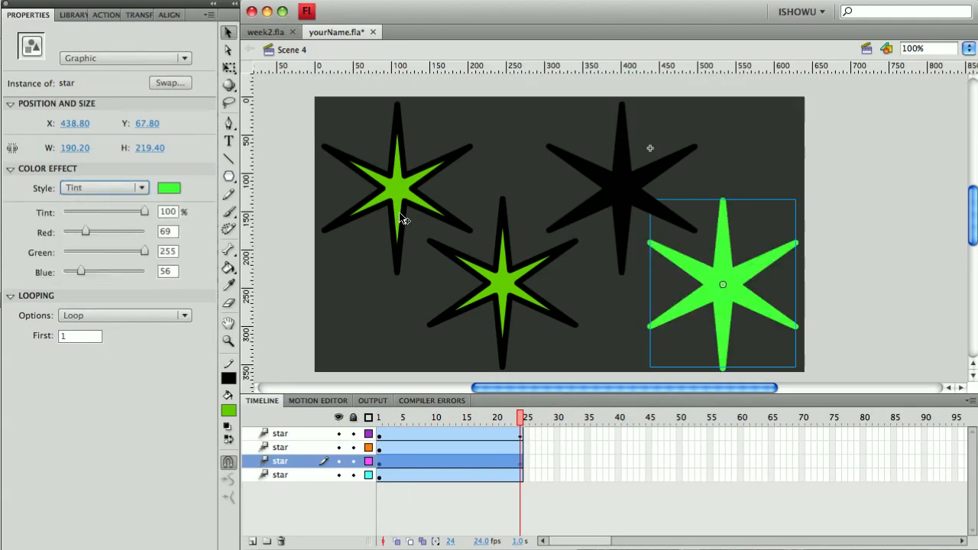
left_click(167, 189)
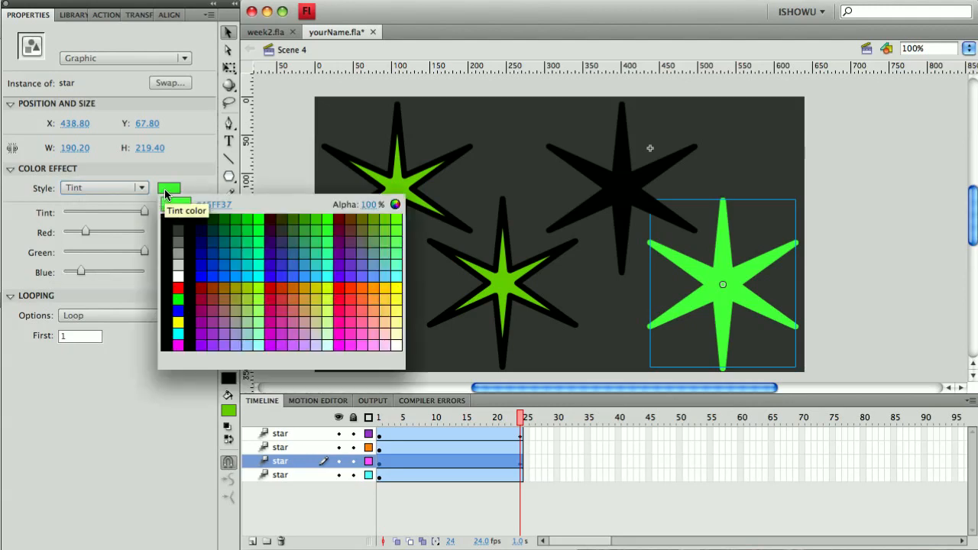
left_click(240, 260)
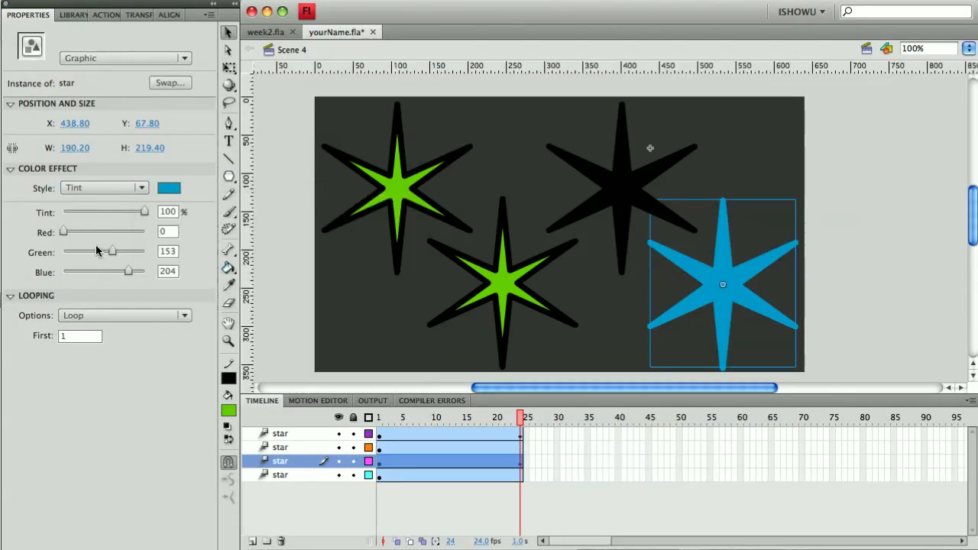
left_click_drag(68, 232, 34, 258)
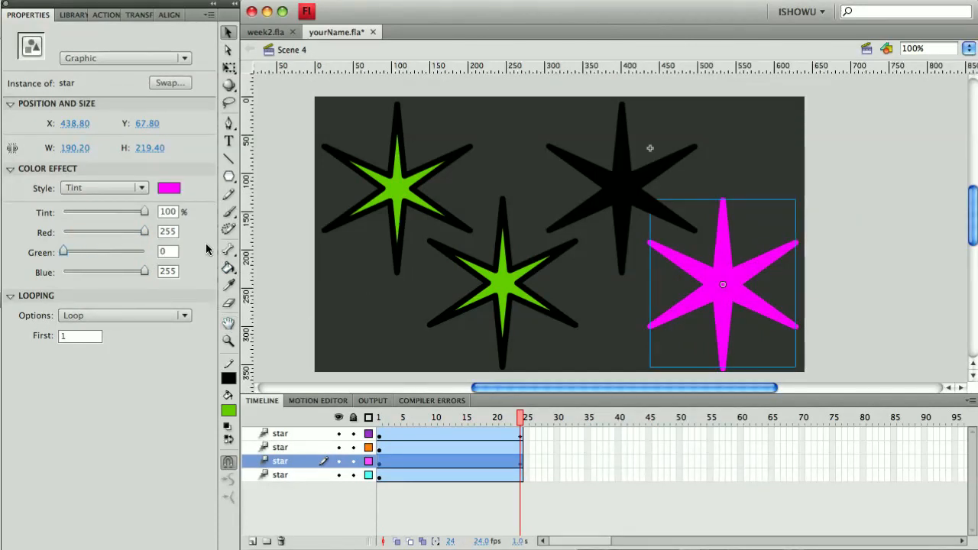
left_click_drag(145, 212, 17, 229)
left_click_drag(76, 220, 160, 218)
- Apply an Alpha color effect to the lower-left star at frame 24 and set it to 0%
left_click(509, 298)
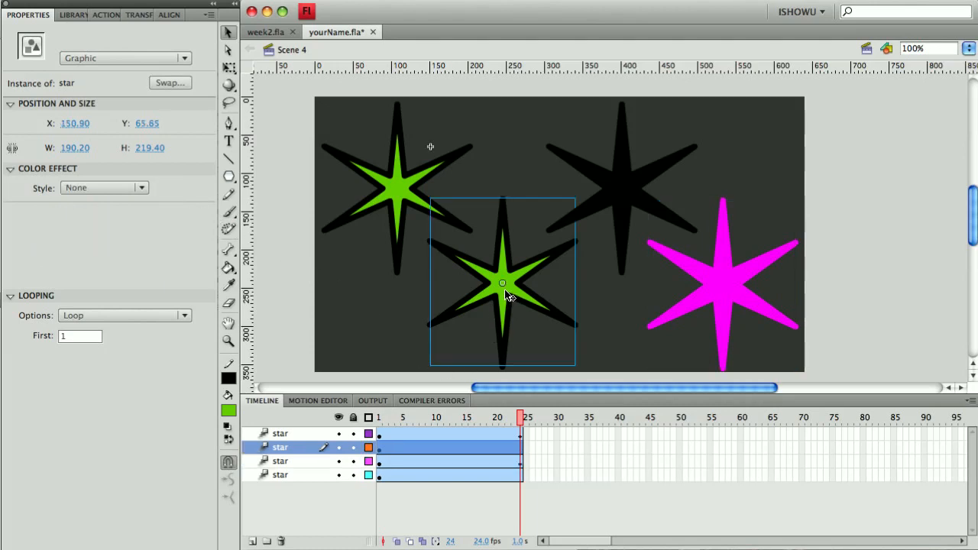
left_click(121, 188)
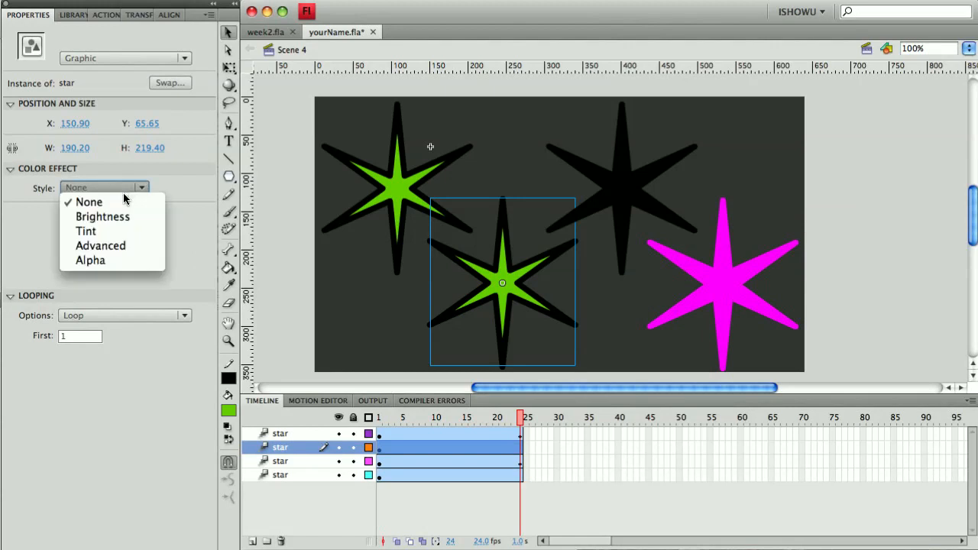
left_click(120, 262)
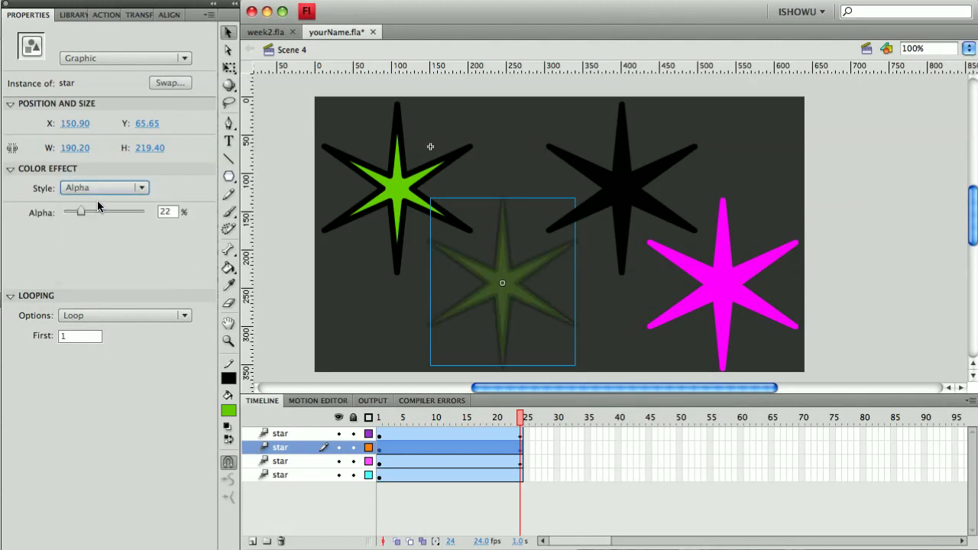
left_click_drag(81, 211, 185, 221)
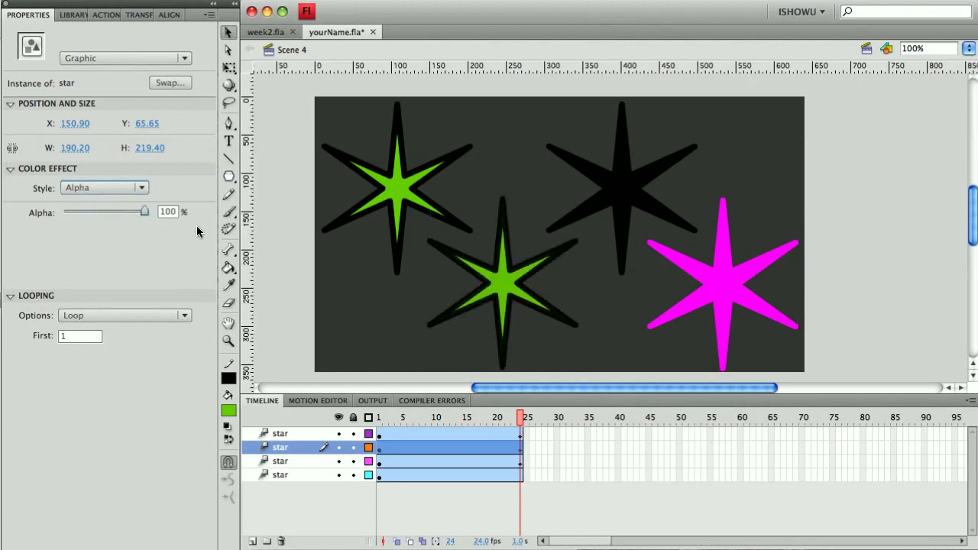
left_click_drag(145, 212, 60, 213)
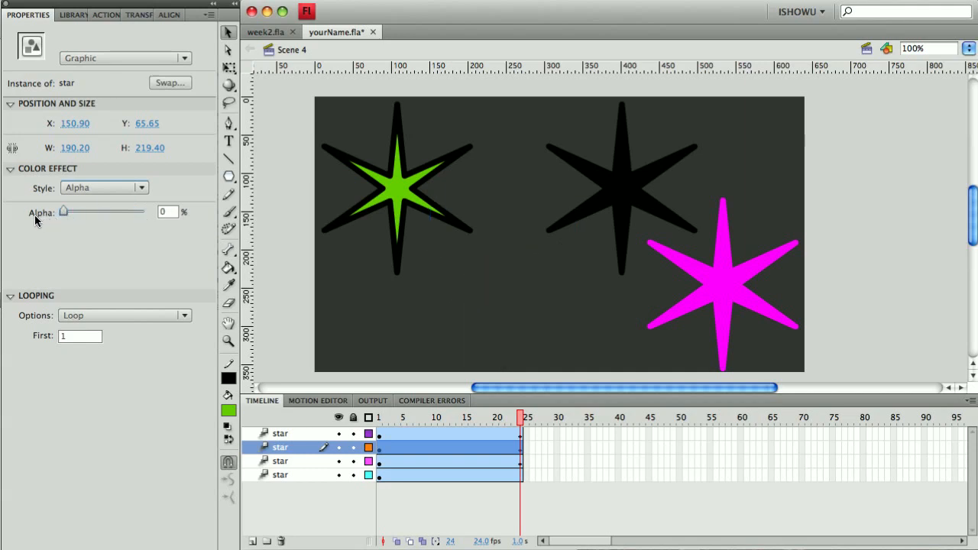
left_click_drag(63, 214, 117, 213)
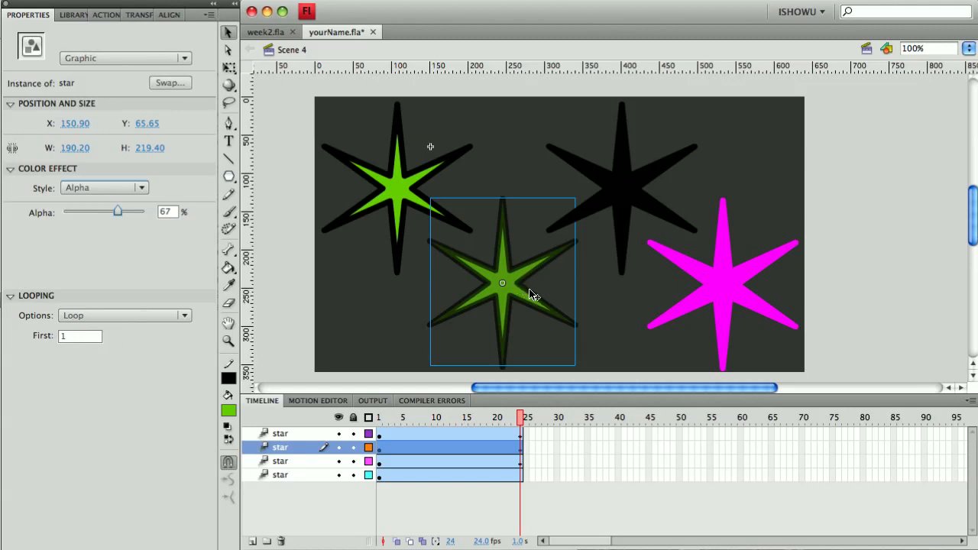
left_click_drag(120, 212, 13, 236)
- Apply the Advanced color effect to the upper-left star at frame 24, with a red offset of 114 and alpha at 21%
left_click(399, 194)
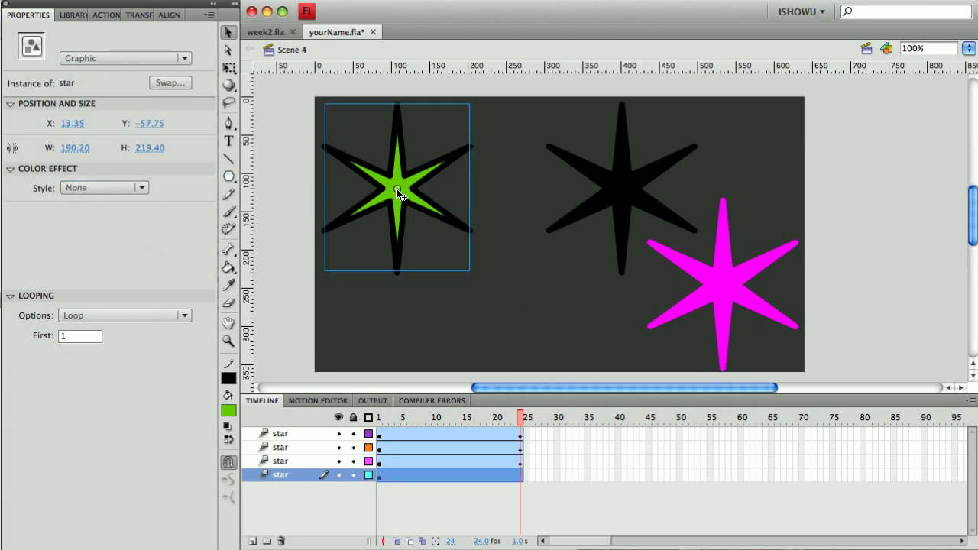
left_click(125, 188)
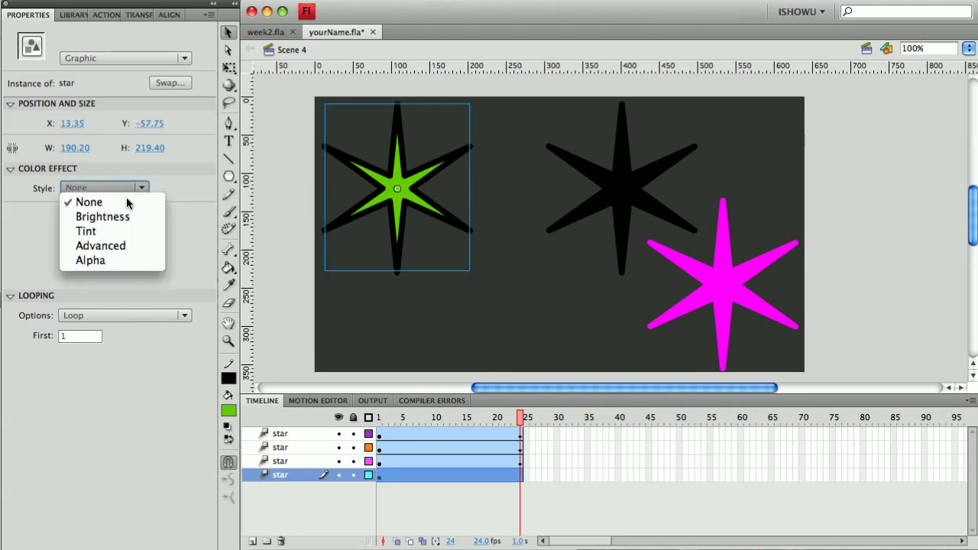
left_click(131, 246)
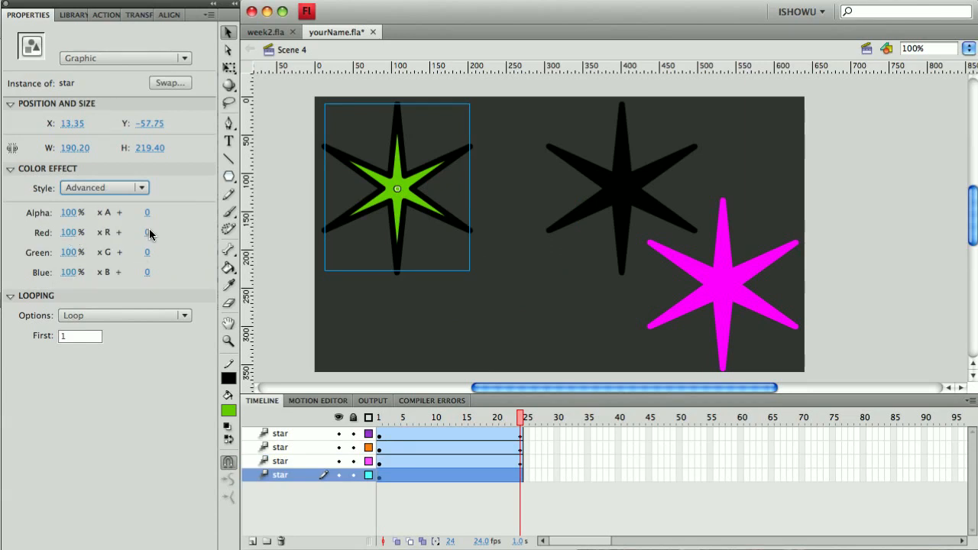
left_click_drag(148, 237, 242, 242)
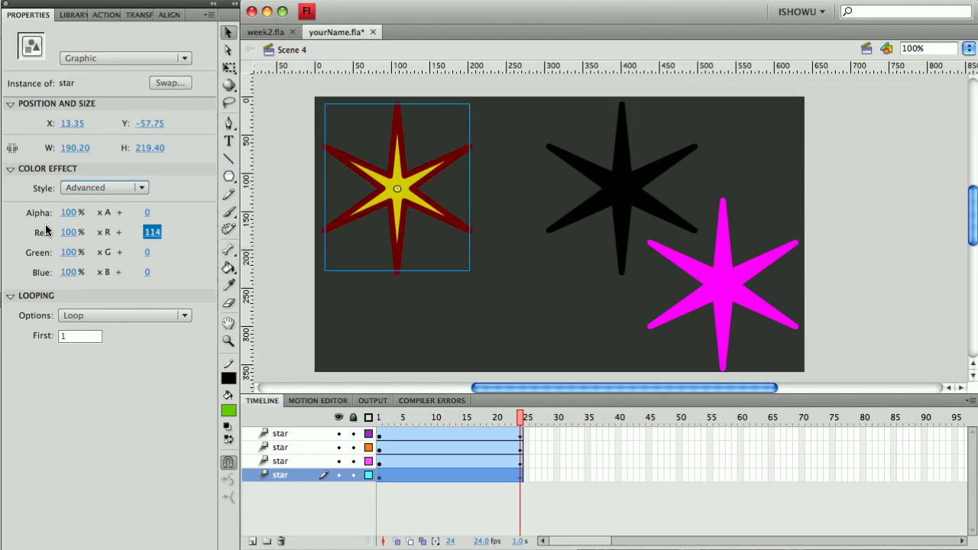
left_click_drag(68, 216, 8, 215)
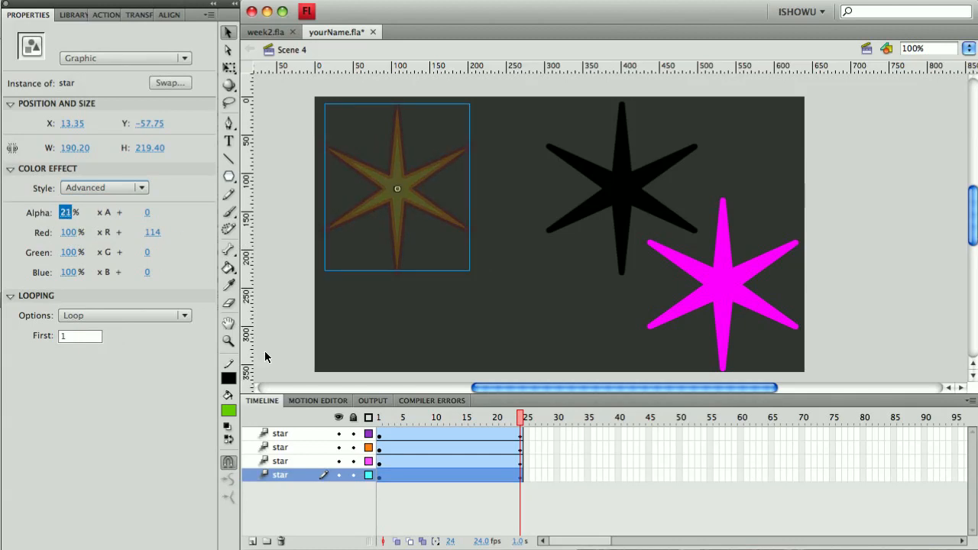
- Play the Scene 4 animation from frame 1 to review the four stars' color effect tweens
left_click(383, 419)
left_click_drag(383, 419, 377, 421)
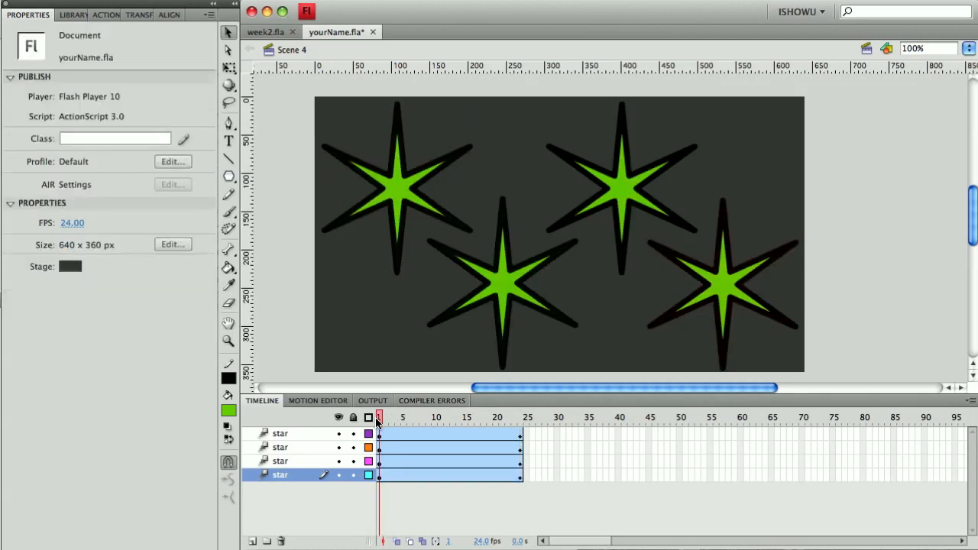
key("Return")
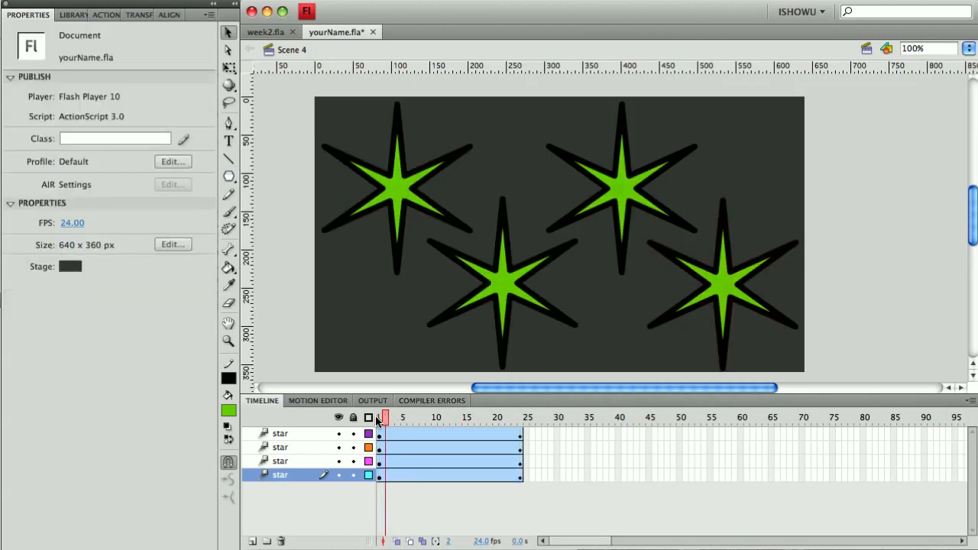
key("Return")
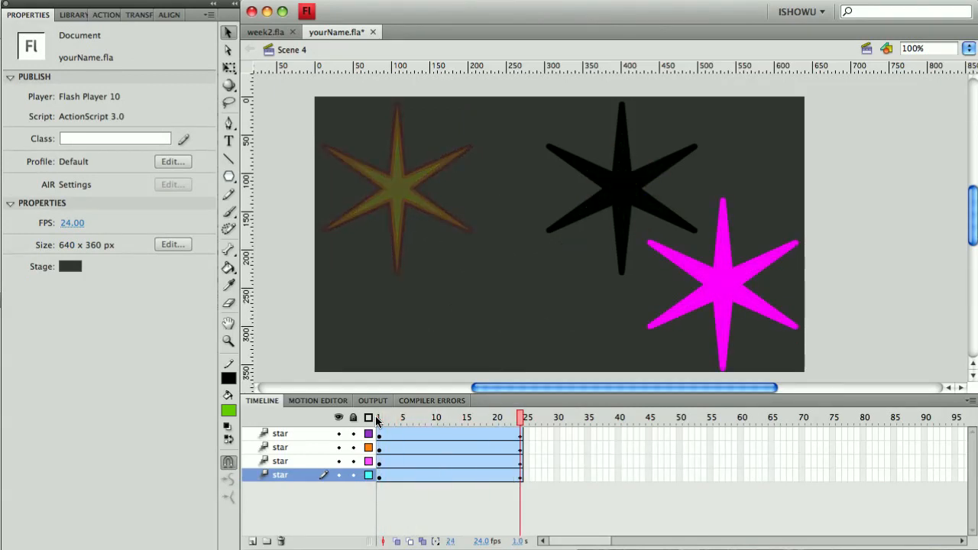